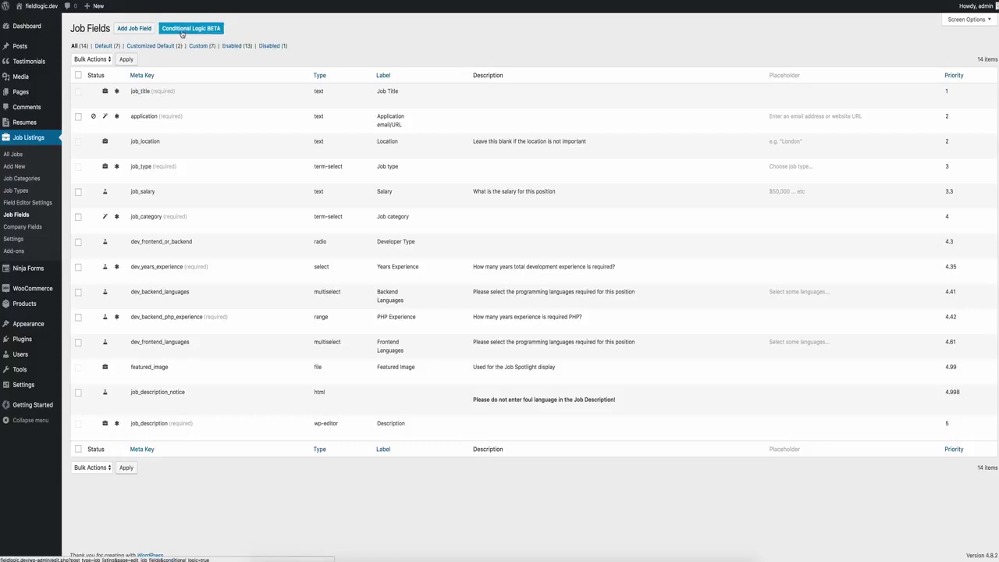
# Open the job fields' conditional logic and examine the Group Type options of the Include Company Details group
pyautogui.click(182, 33)
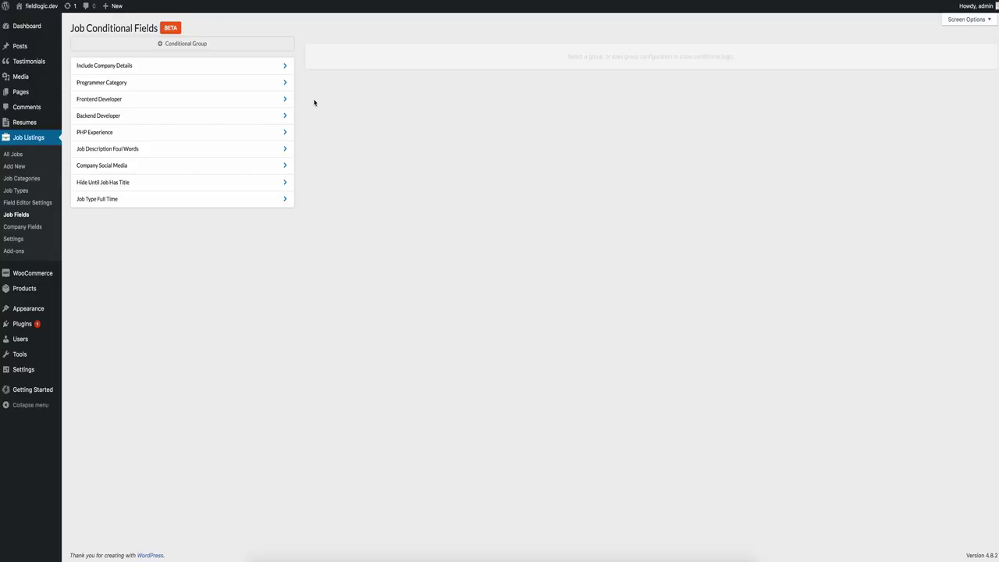
pyautogui.click(253, 71)
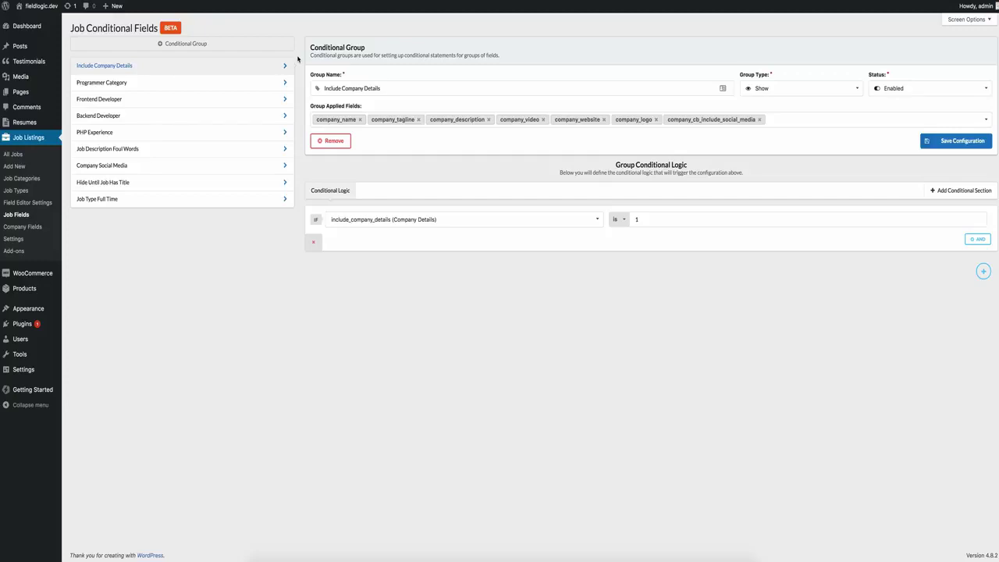
pyautogui.click(826, 91)
pyautogui.click(828, 90)
pyautogui.click(829, 90)
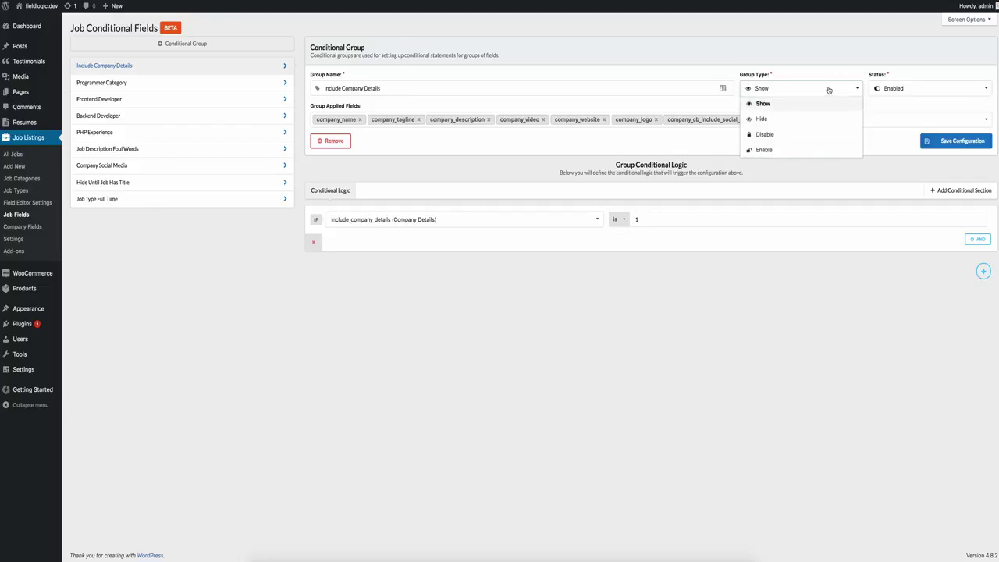
pyautogui.click(829, 90)
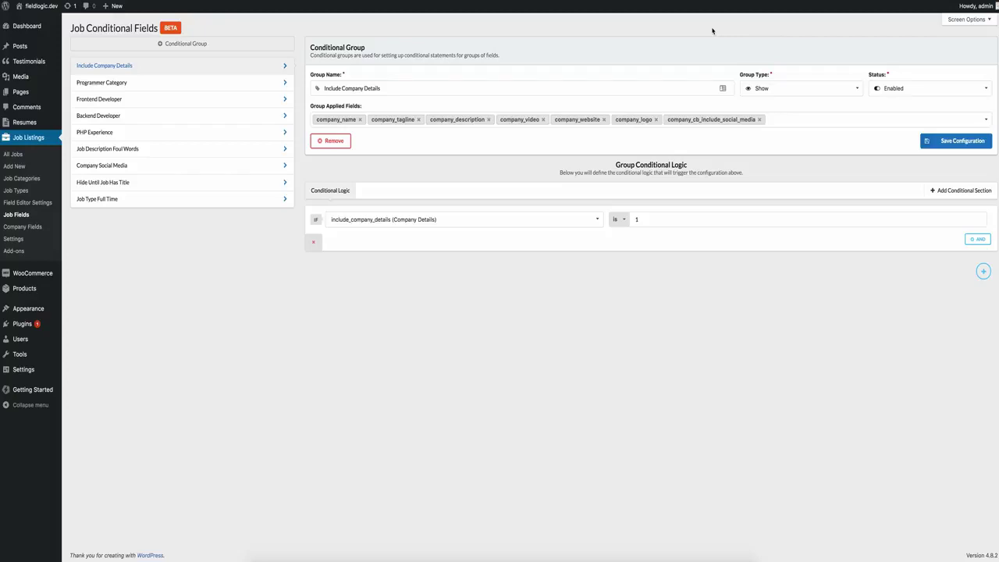
pyautogui.click(775, 94)
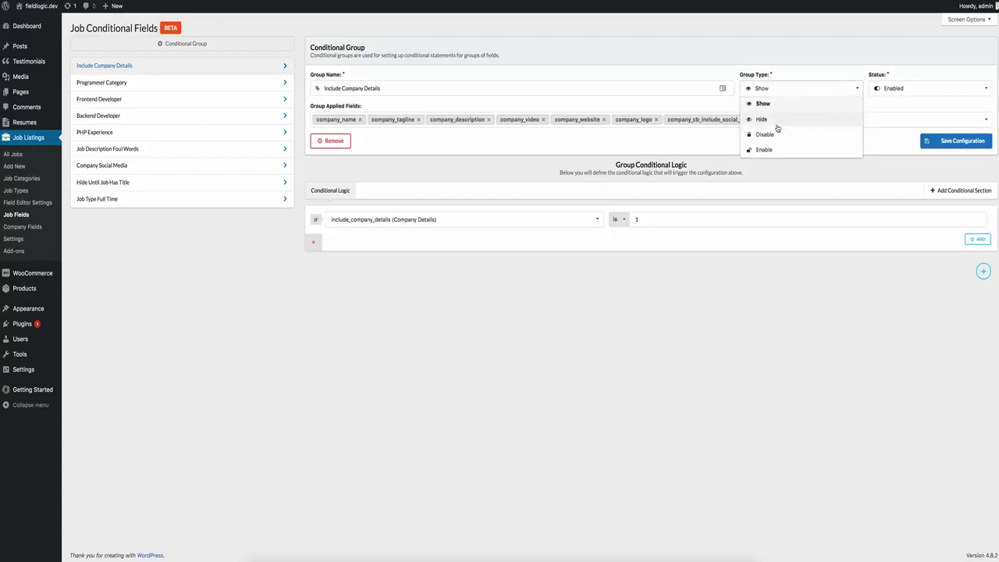
pyautogui.click(578, 57)
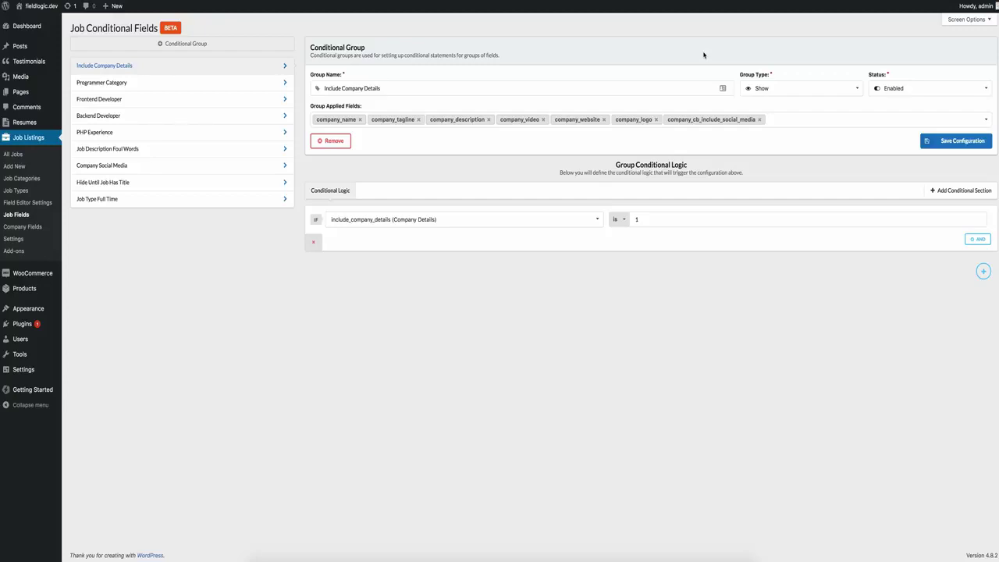
# Review the Frontend Developer, Programmer Category and Hide Until Job Has Title groups, including the latter's job_title condition value
pyautogui.click(104, 98)
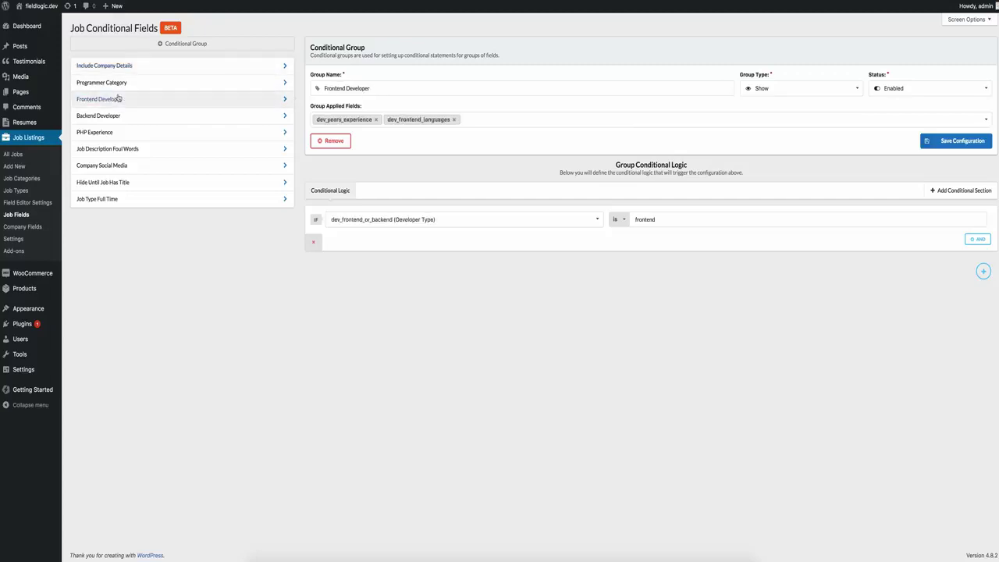
pyautogui.click(129, 89)
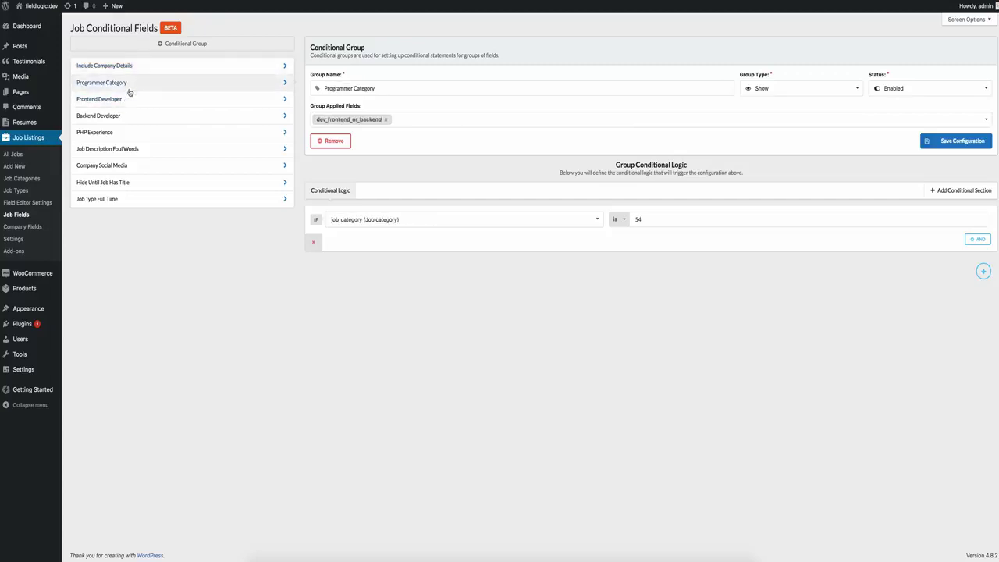
pyautogui.click(185, 199)
pyautogui.click(192, 183)
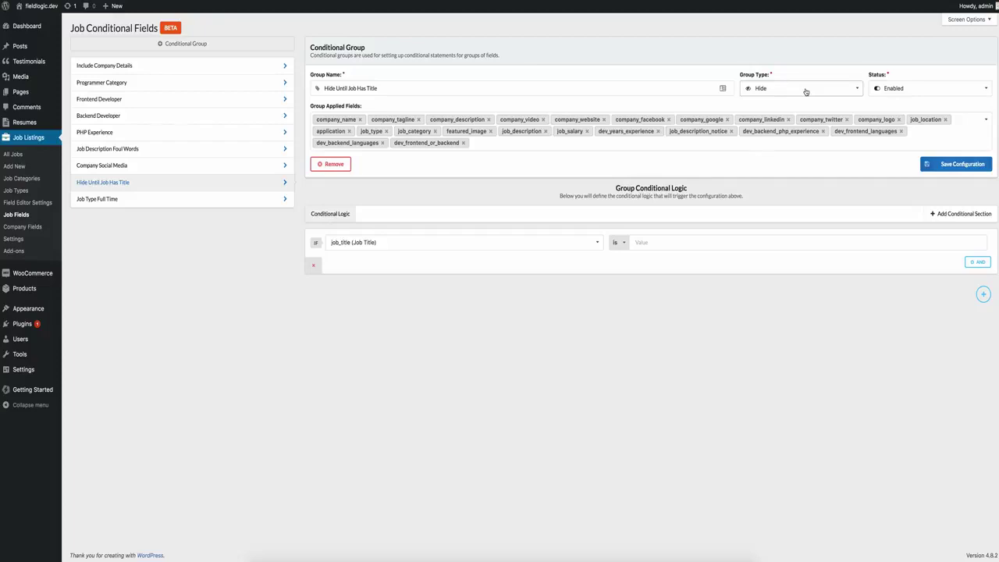
pyautogui.click(642, 245)
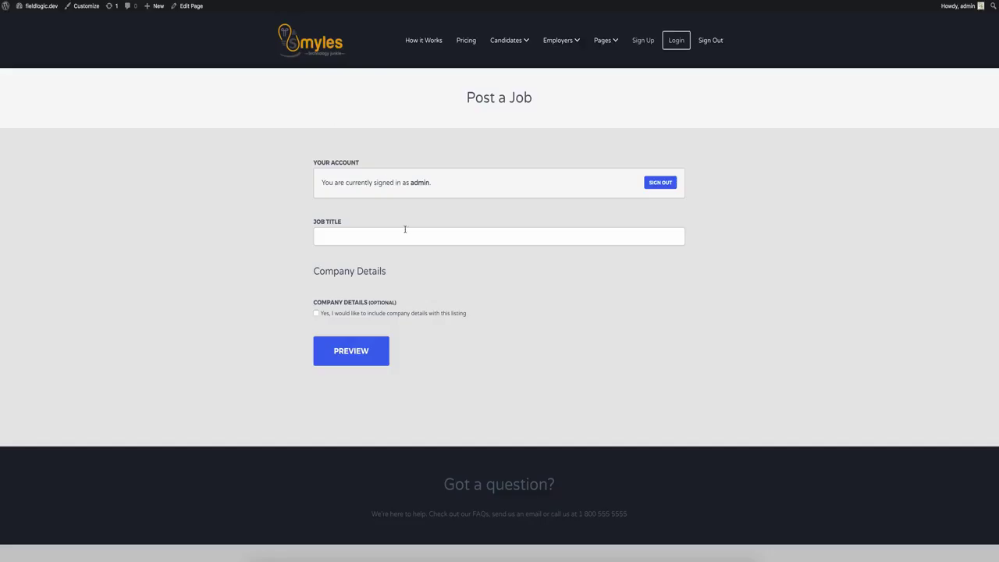
# Test the Post a Job form by entering "Contiona" as the job title and clearing it again
pyautogui.click(394, 239)
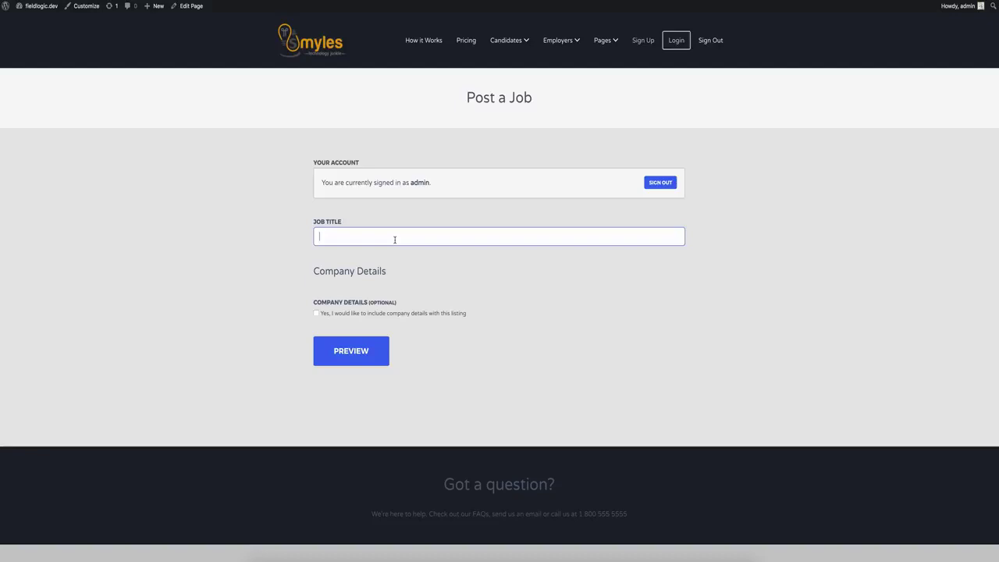
pyautogui.write('Contiona')
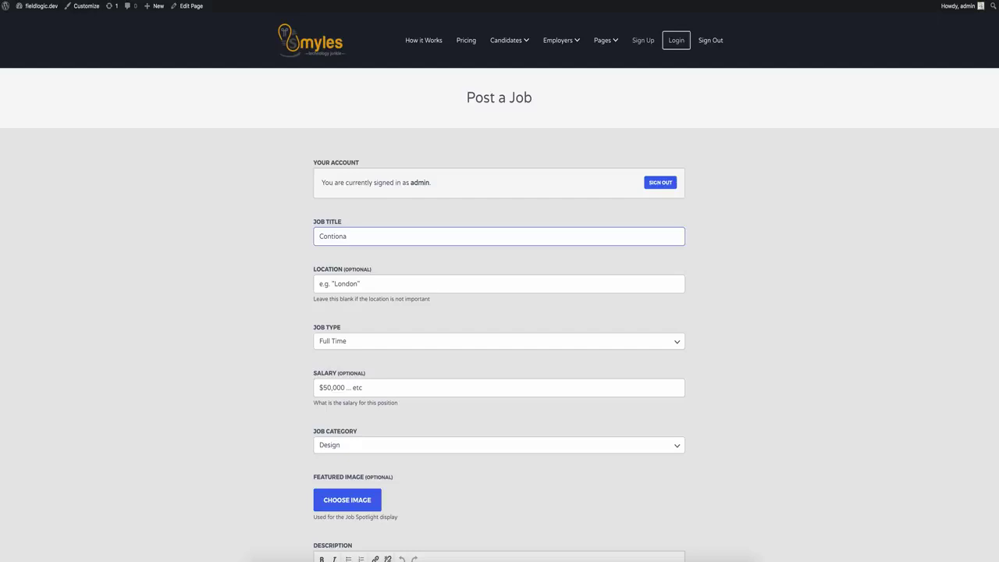
pyautogui.press('BackSpace')
pyautogui.press('BackSpace')
pyautogui.press('BackSpace')
pyautogui.press('BackSpace')
pyautogui.press('BackSpace')
pyautogui.press('BackSpace')
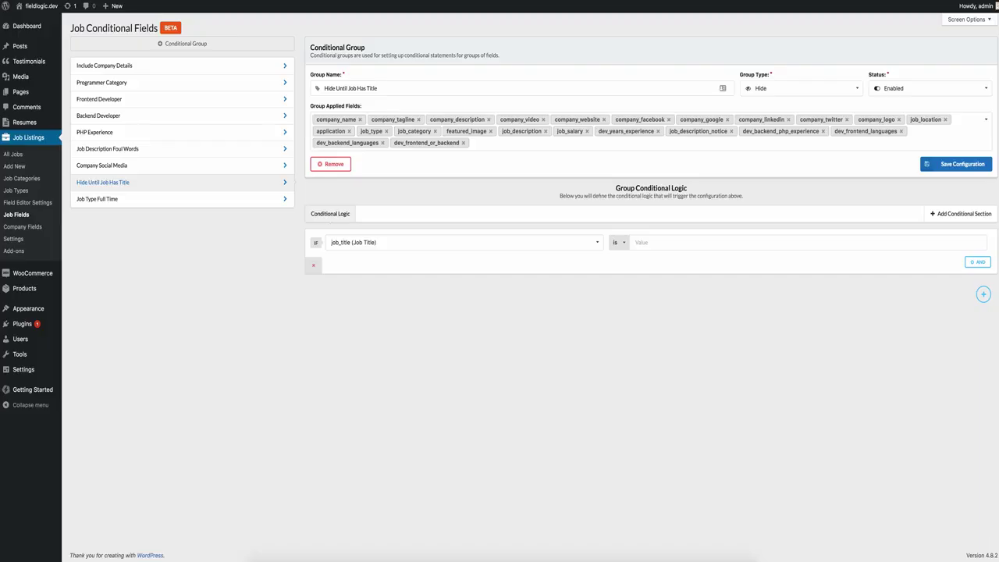
# Open the Include Company Details group and examine the field and comparison choices of its condition
pyautogui.click(151, 67)
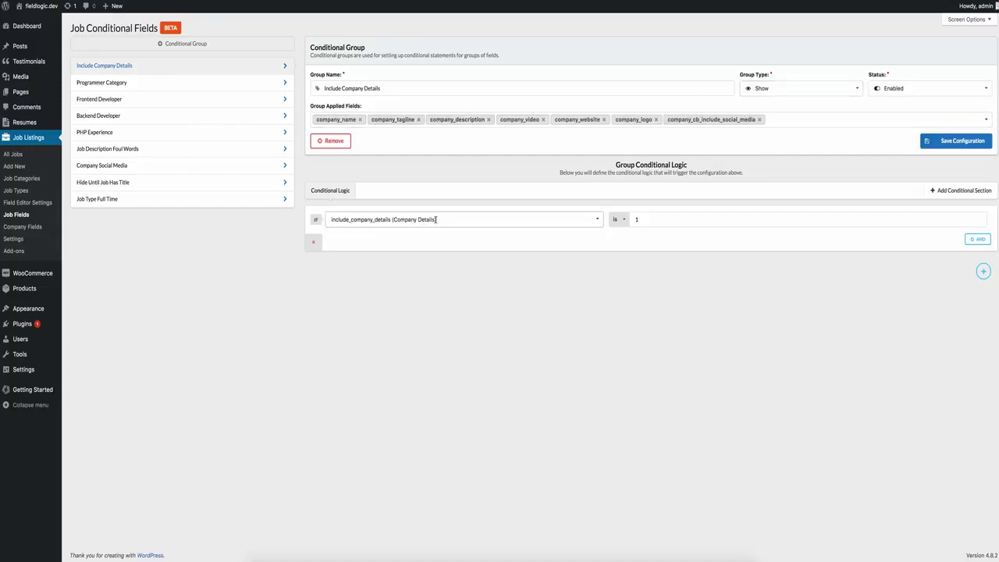
pyautogui.click(502, 220)
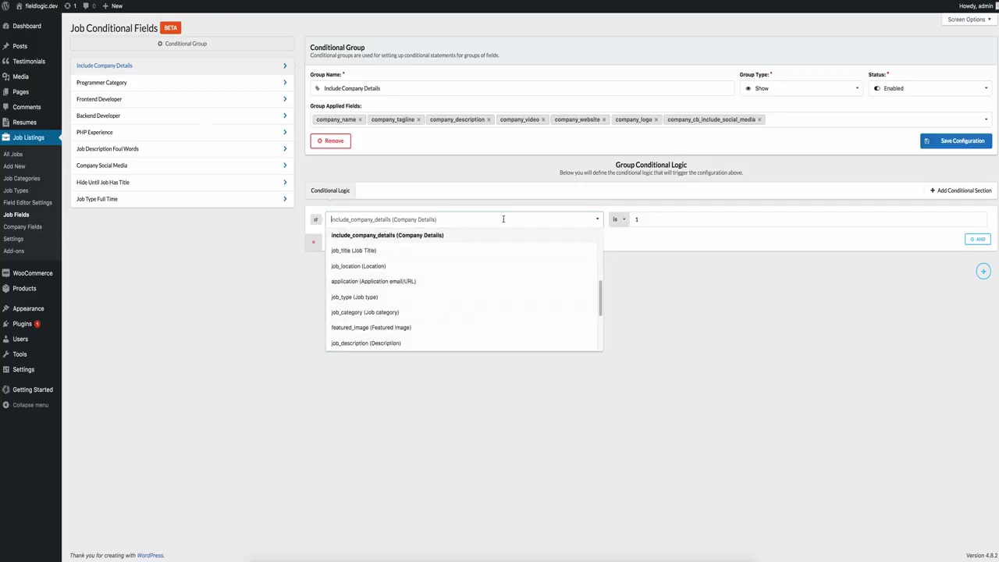
pyautogui.click(597, 220)
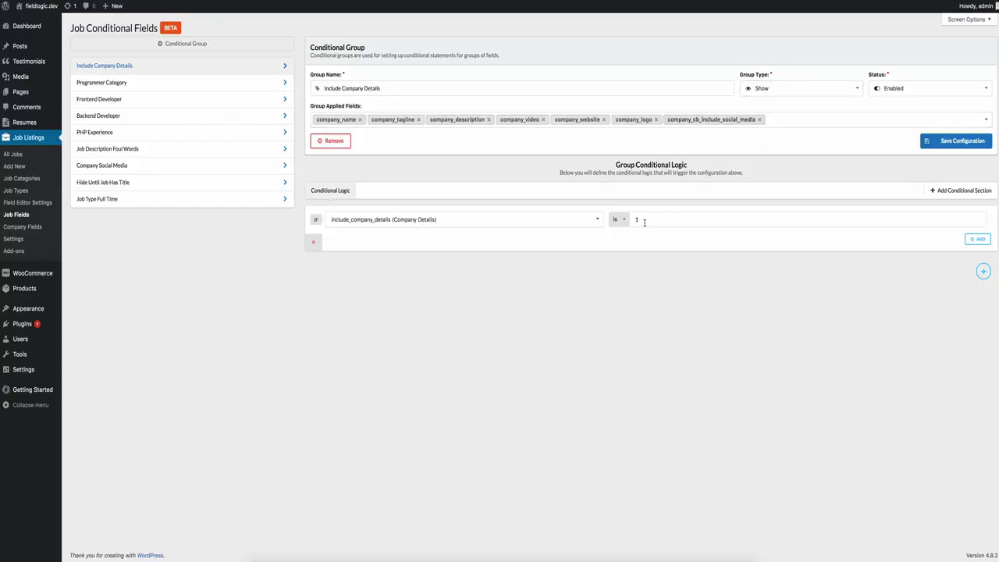
pyautogui.click(621, 219)
pyautogui.click(825, 69)
# Set the Include Company Details group type to Hide and its condition comparison to "is not"
pyautogui.click(823, 89)
pyautogui.click(787, 121)
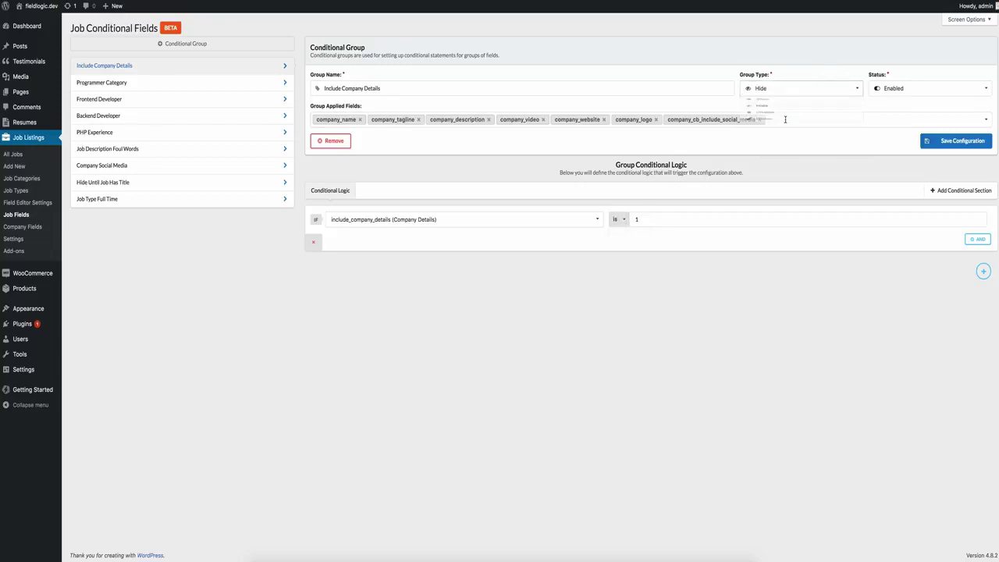
pyautogui.click(621, 221)
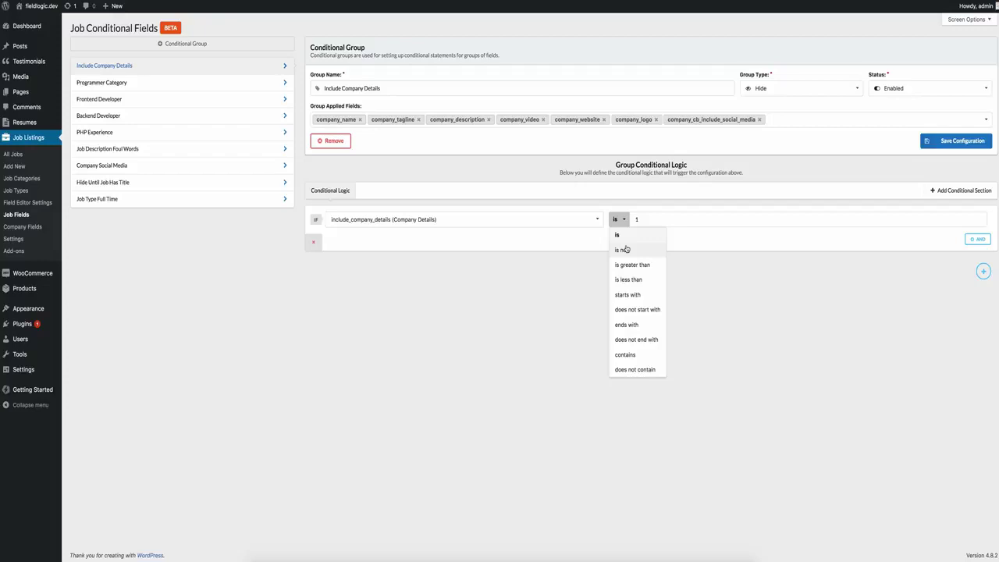
pyautogui.click(625, 249)
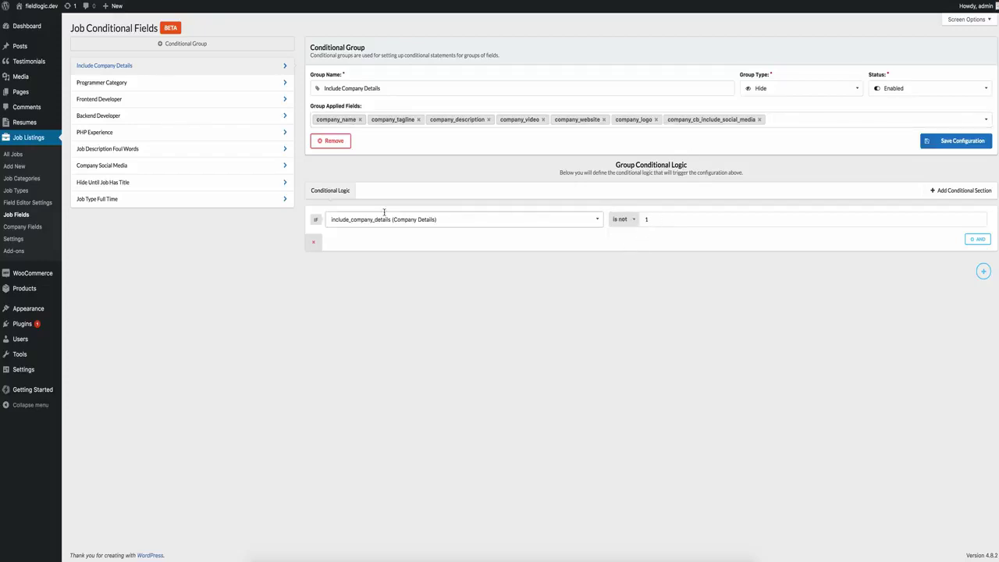
# Restore the comparison to "is" and the group type to Show, and open the Hide Until Job Has Title group
pyautogui.click(627, 220)
pyautogui.click(624, 234)
pyautogui.click(786, 95)
pyautogui.click(777, 104)
pyautogui.click(148, 184)
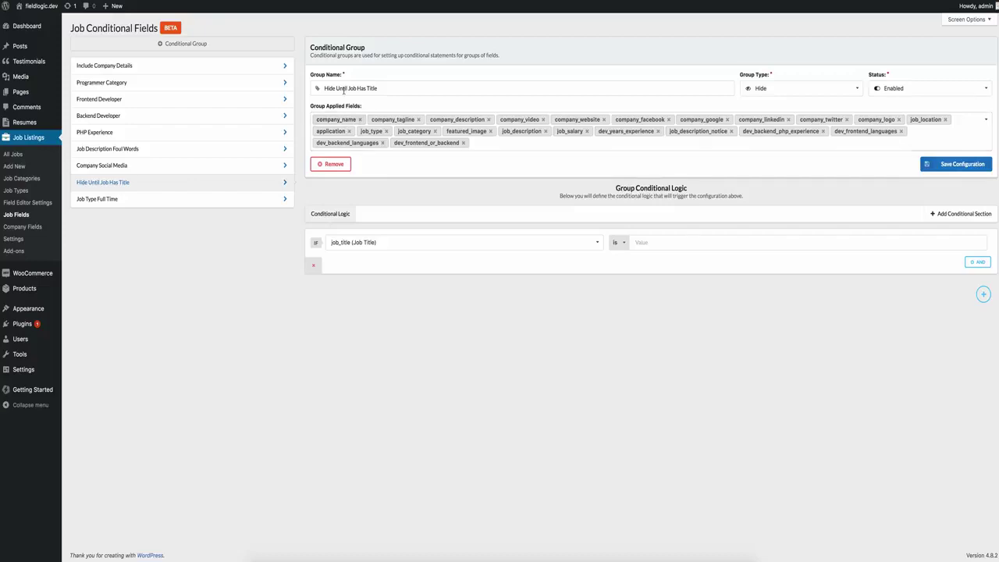
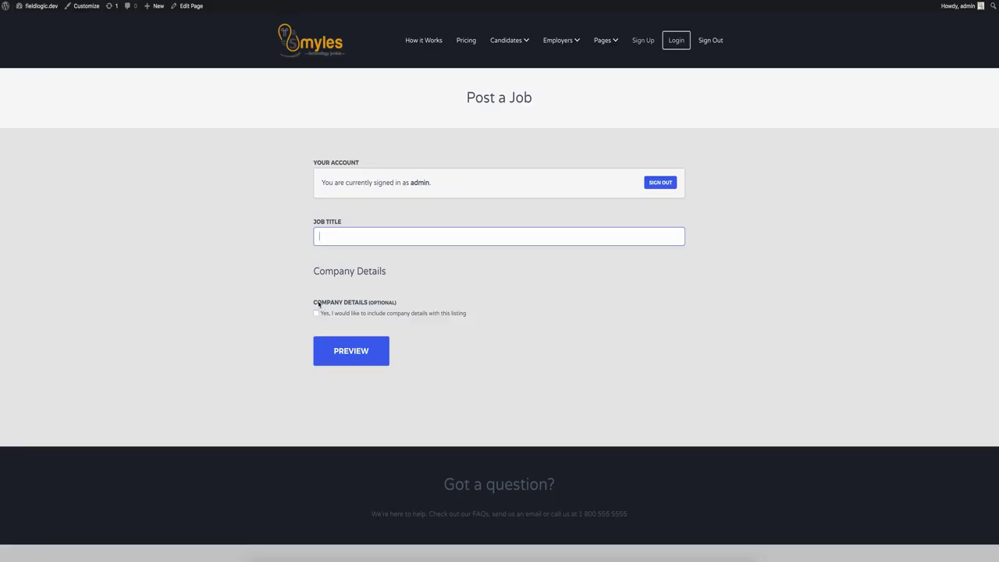
# Test the company details checkbox on the Post a Job form by enabling it, viewing the company fields and disabling it
pyautogui.click(316, 314)
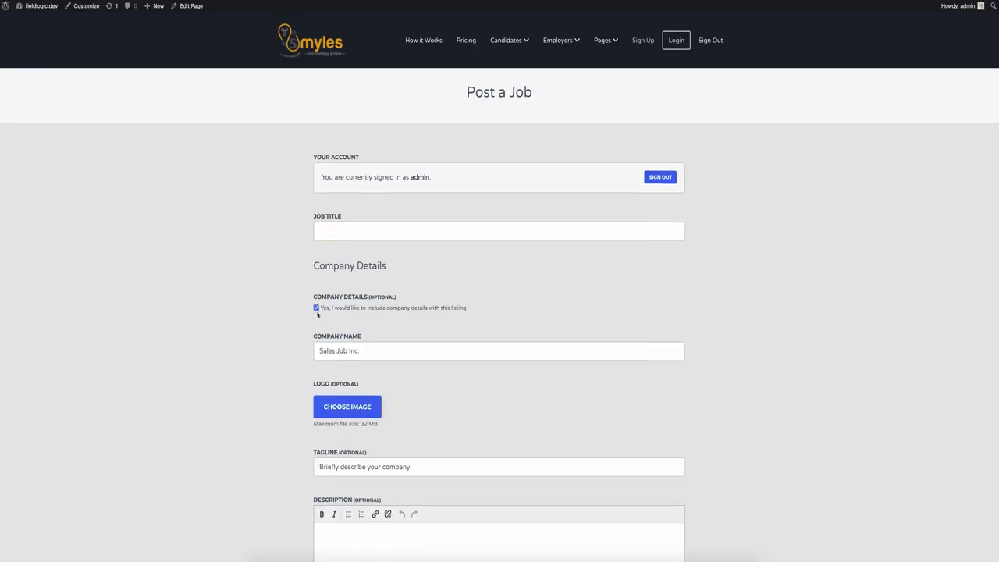
pyautogui.scroll(-3, 315, 313)
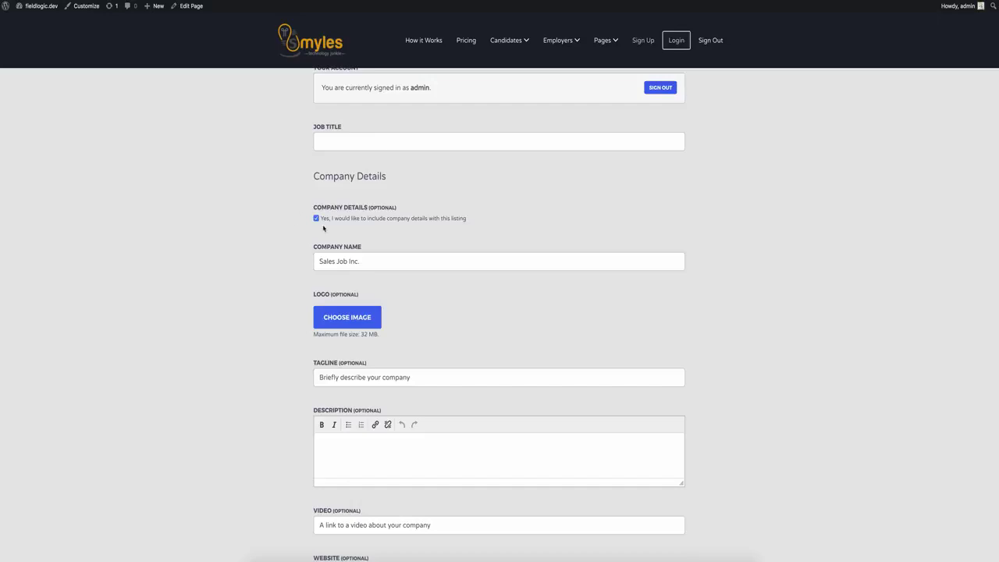
pyautogui.click(316, 219)
pyautogui.scroll(3, 315, 218)
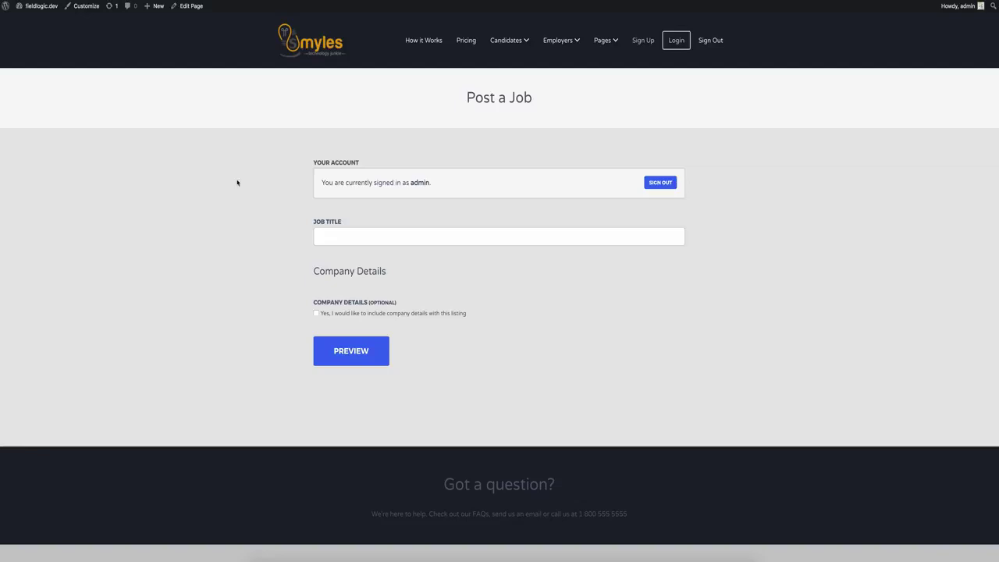
# Return to the Include Company Details settings and open the Hide Until Job Has Title conditional group
pyautogui.click(175, 5)
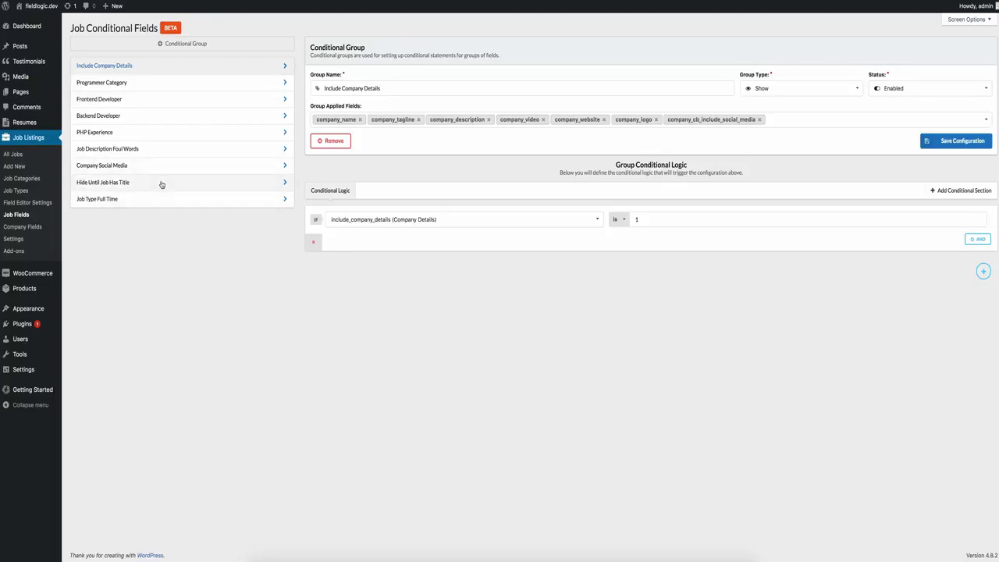
pyautogui.click(162, 184)
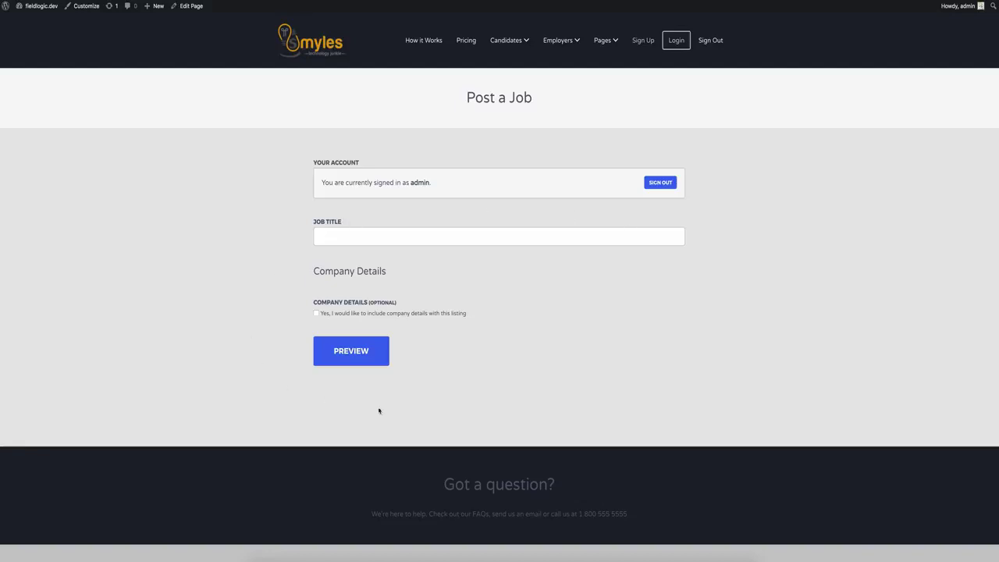
# Place the cursor in the empty Job Title field on the Post a Job form
pyautogui.click(337, 237)
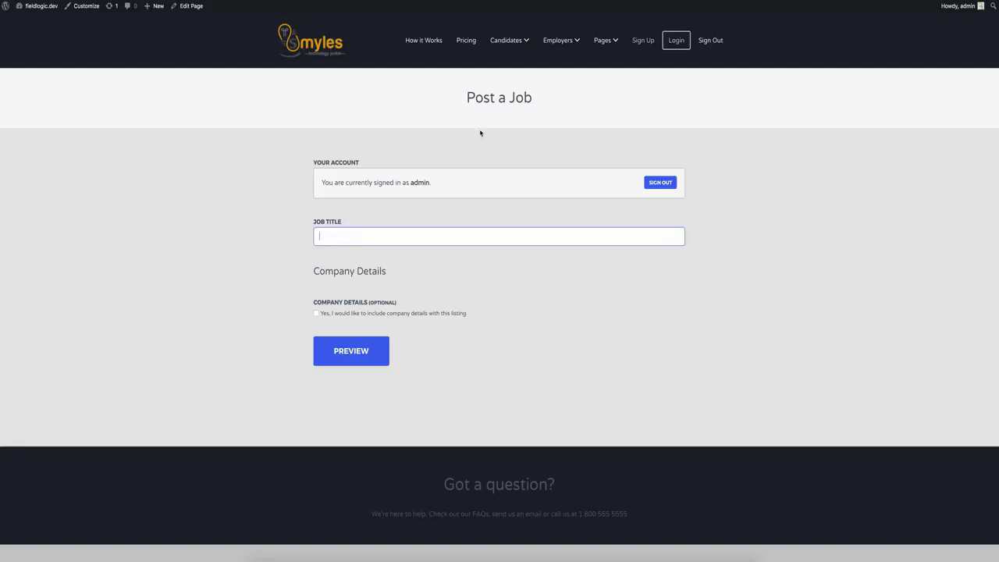
pyautogui.click(220, 160)
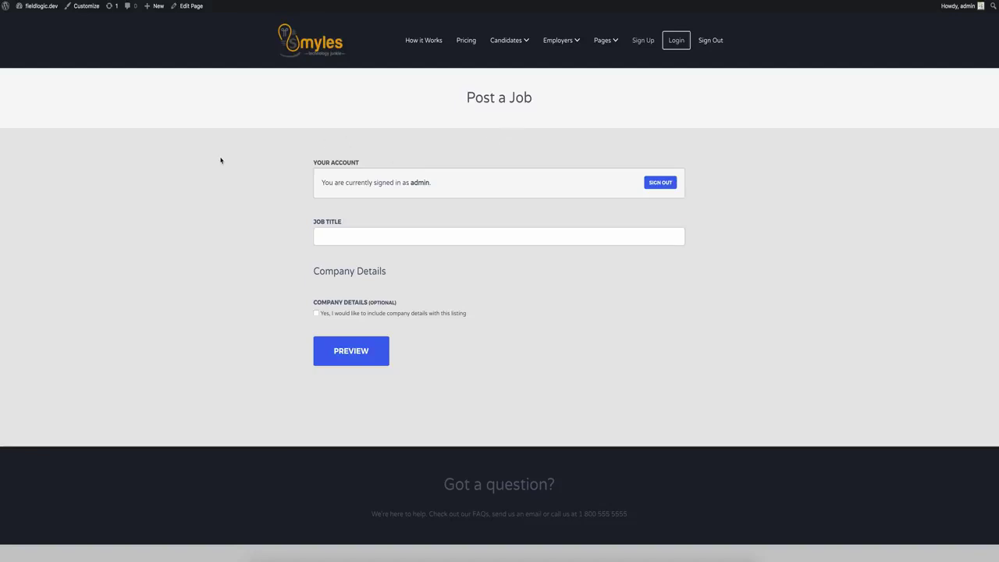
pyautogui.click(333, 233)
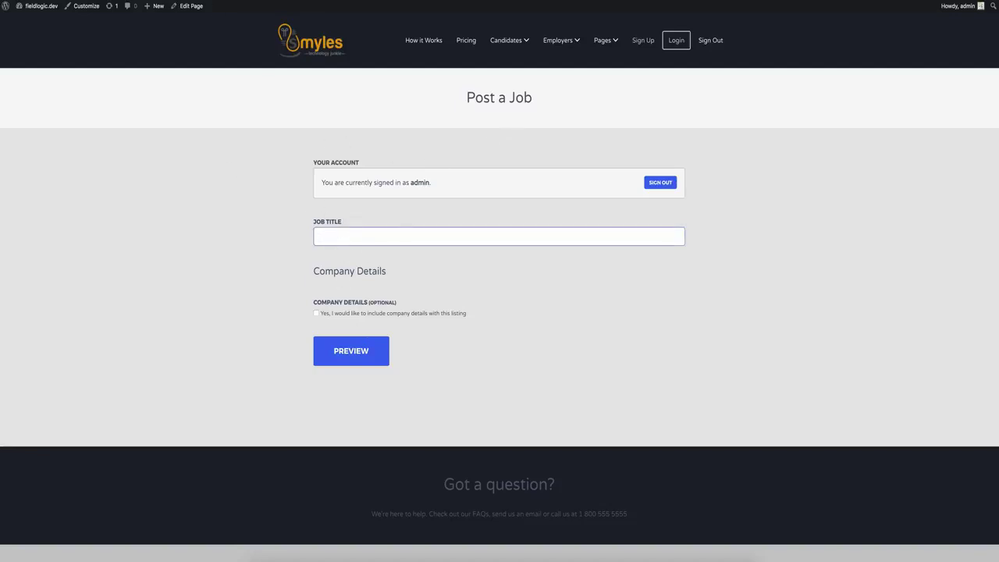